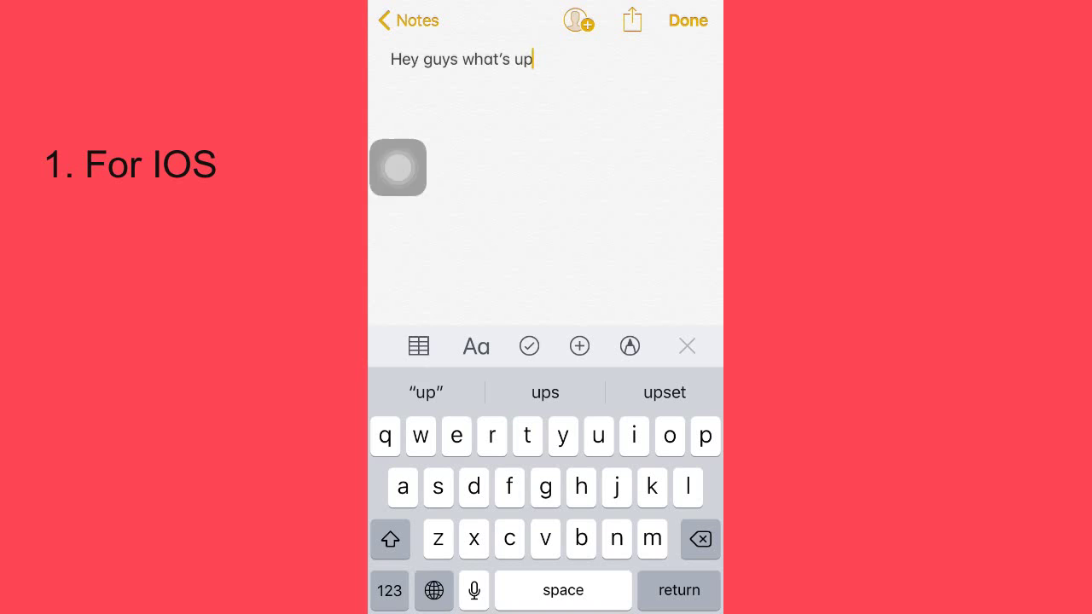
# Move the cursor with the spacebar trackpad to just after 'guys' for inserting 'thanks'.
pyautogui.moveTo(397, 168)
pyautogui.mouseDown()
pyautogui.moveTo(616, 392)
pyautogui.moveTo(563, 591)
pyautogui.mouseUp()
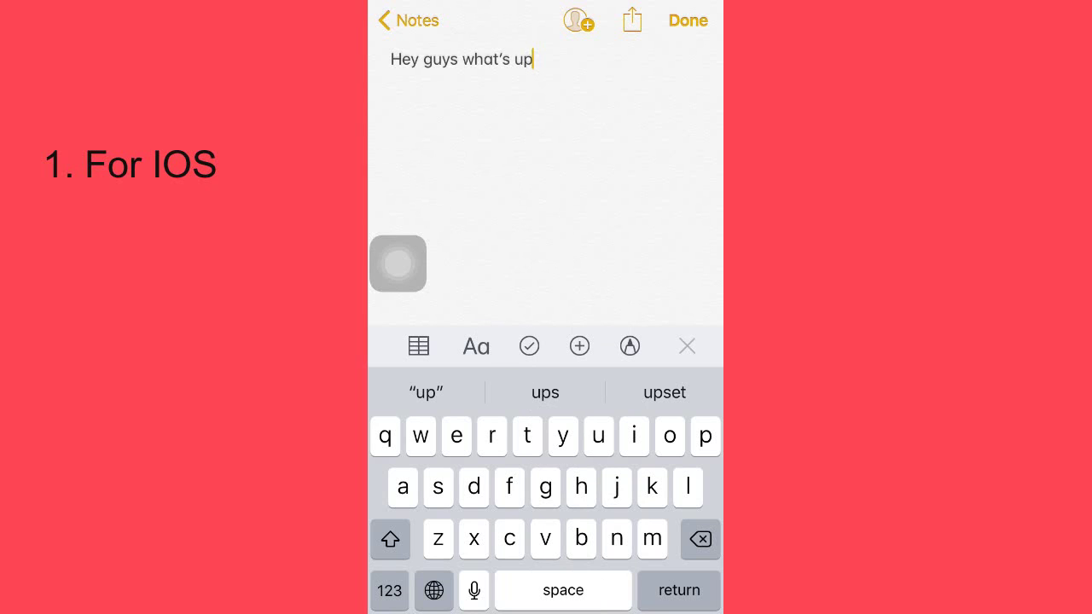
pyautogui.moveTo(563, 590)
pyautogui.mouseDown()
pyautogui.moveTo(427, 591)
pyautogui.moveTo(504, 590)
pyautogui.moveTo(478, 591)
pyautogui.mouseUp()
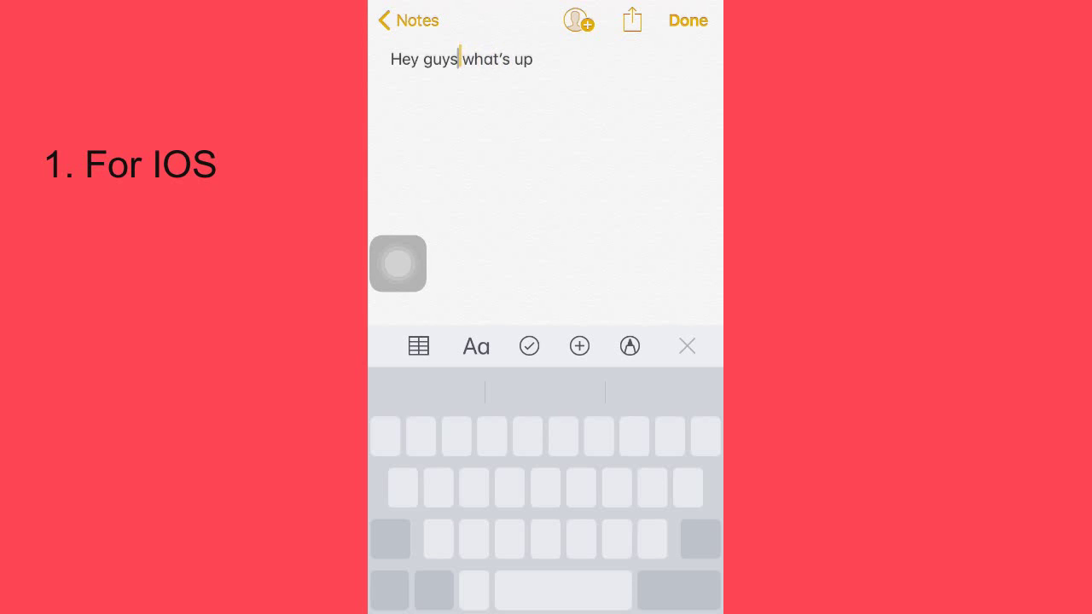
pyautogui.write('thanks ')
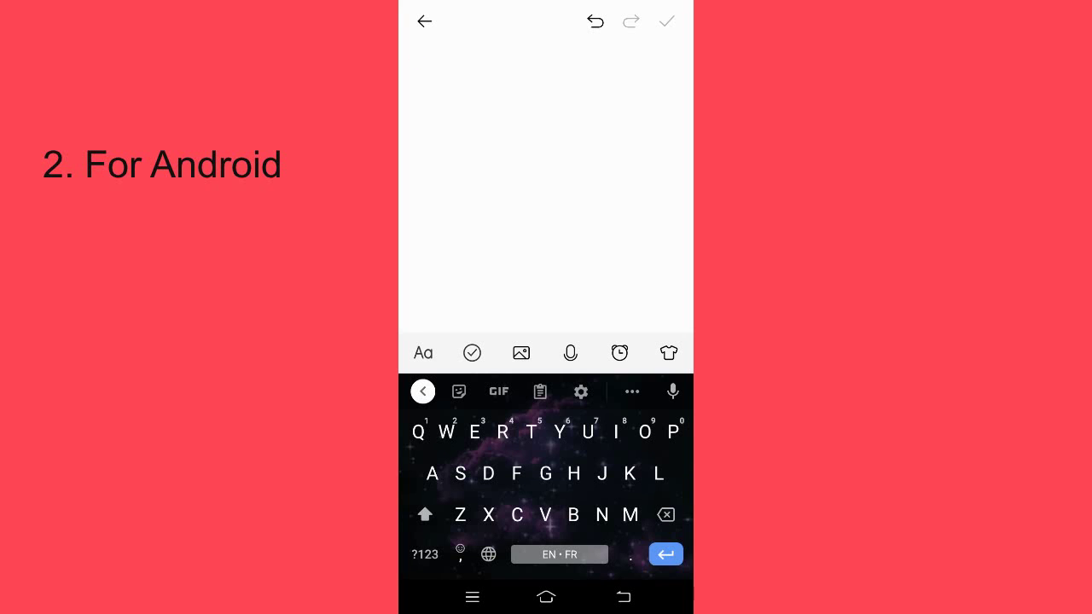
pyautogui.write('Hi')
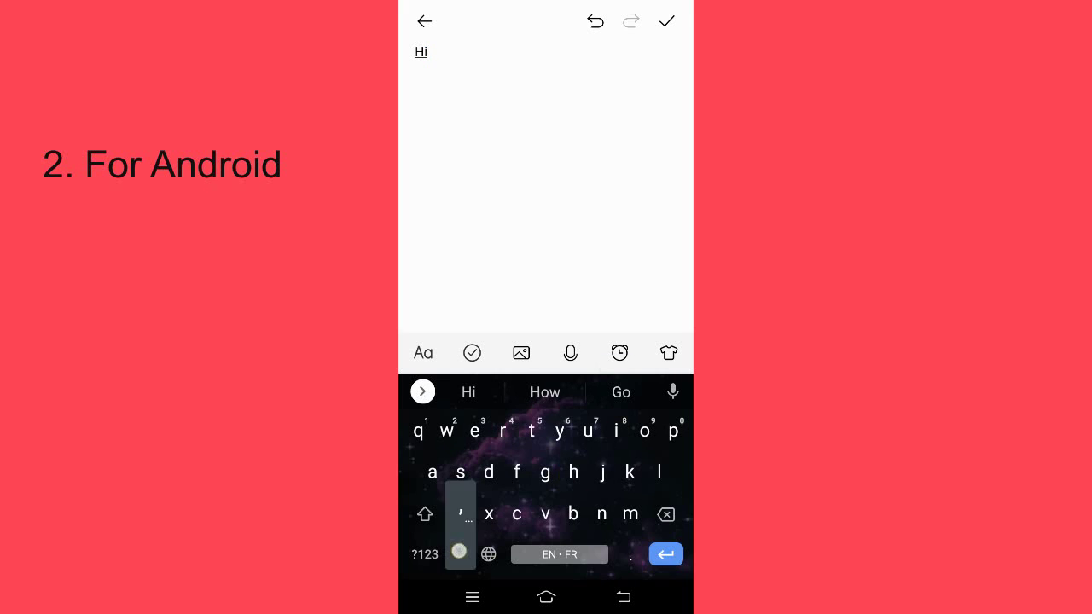
pyautogui.write(', we')
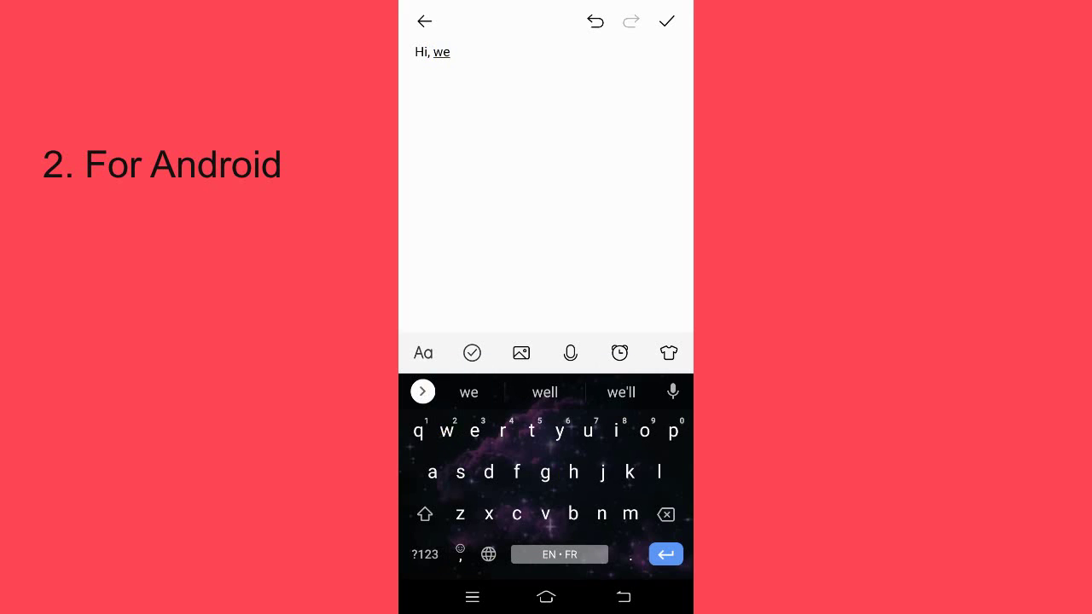
pyautogui.write('lcome,')
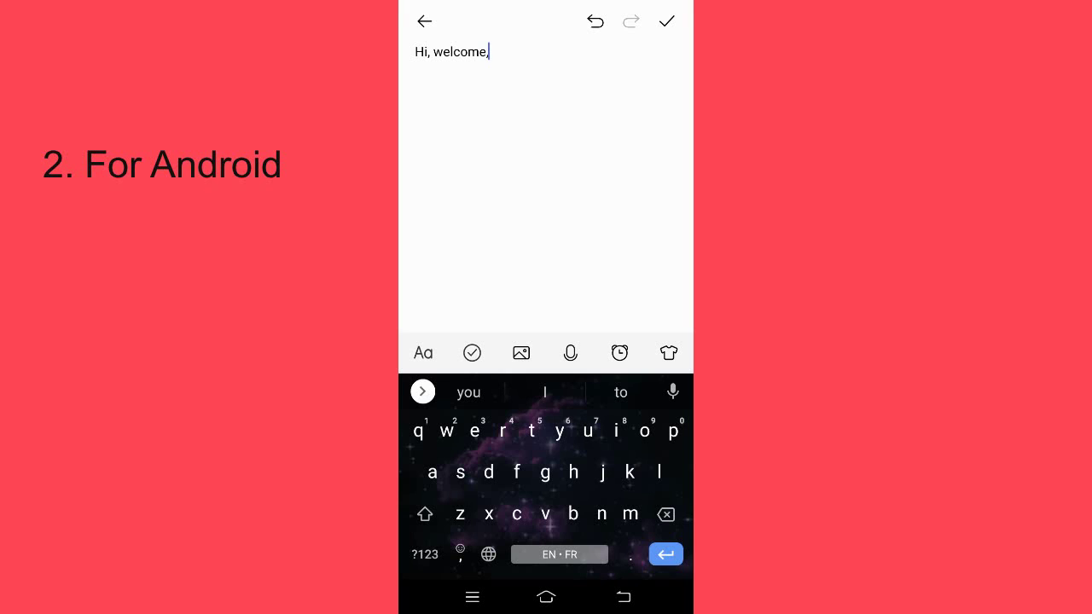
# Position the cursor before 'welcome' to add 'what is up', then return it to the line end.
pyautogui.moveTo(560, 554)
pyautogui.mouseDown()
pyautogui.moveTo(502, 570)
pyautogui.moveTo(528, 544)
pyautogui.mouseUp()
pyautogui.write('what ')
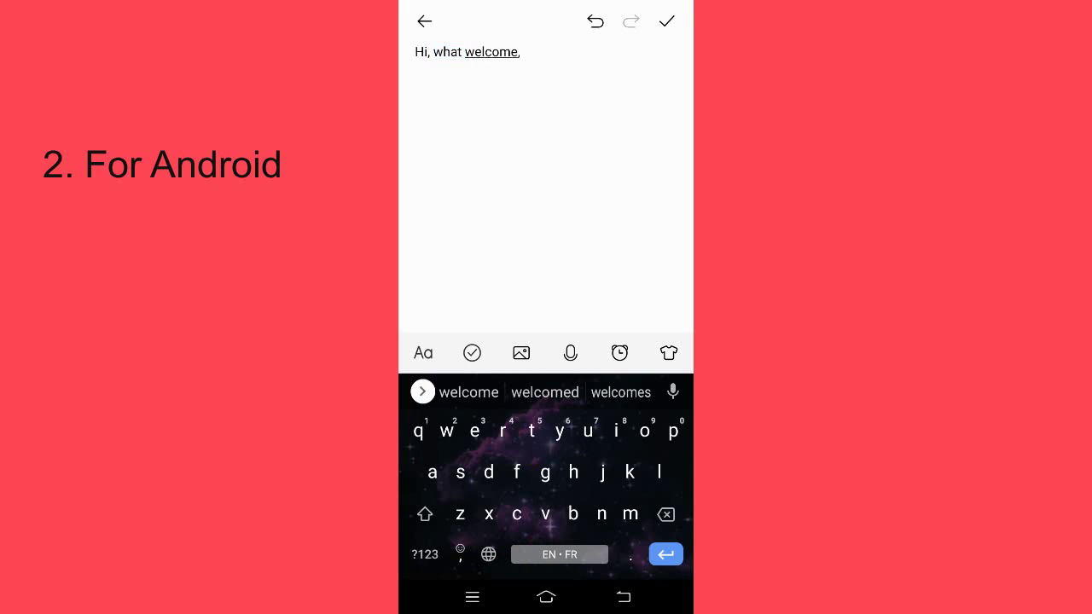
pyautogui.write('is up')
pyautogui.click(555, 52)
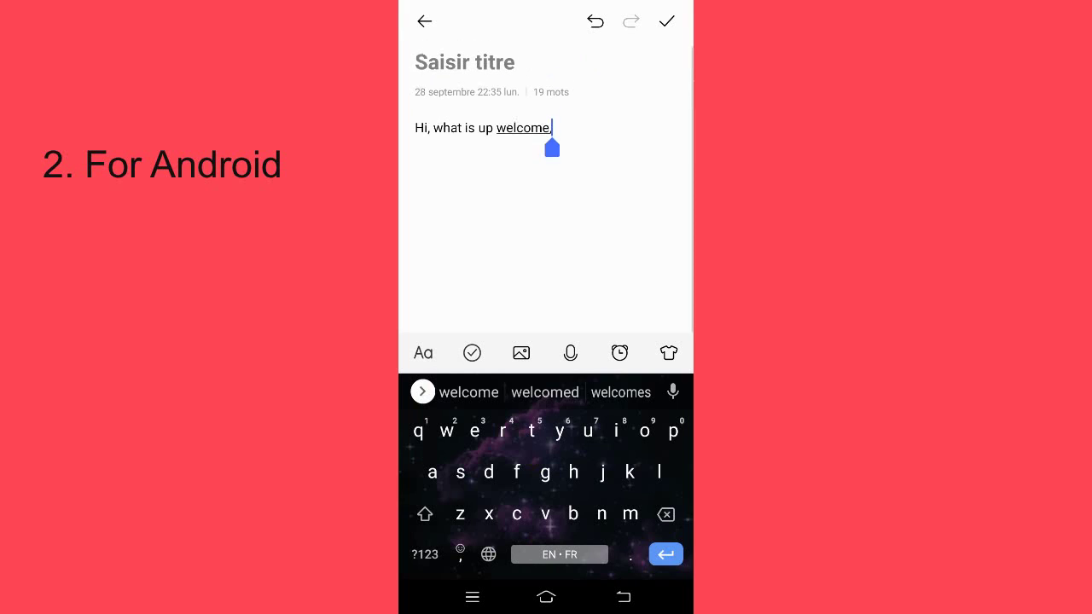